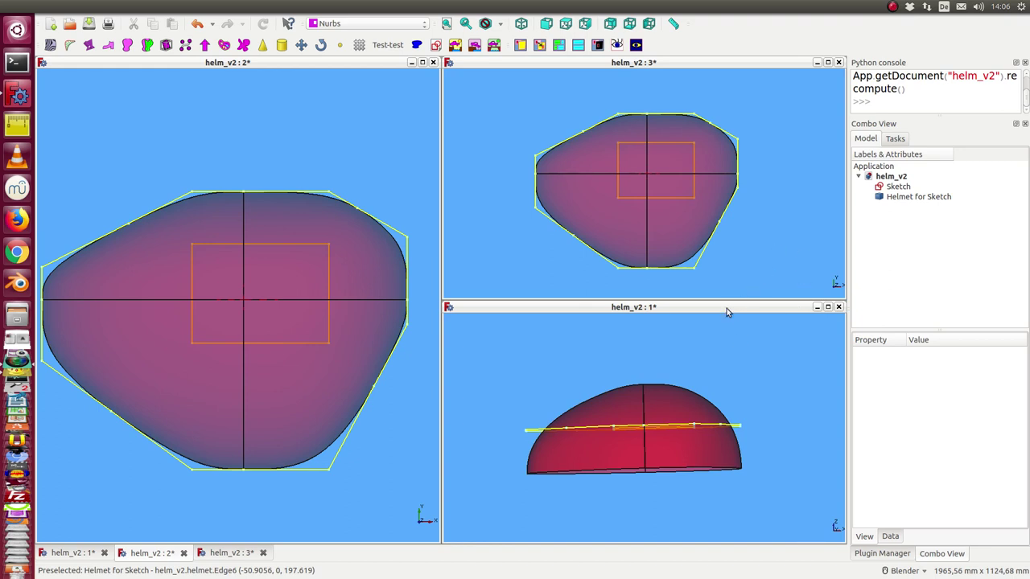
# - Hide and reshow the Helmet for Sketch surface to compare it with the sketch outline
pyautogui.click(889, 197)
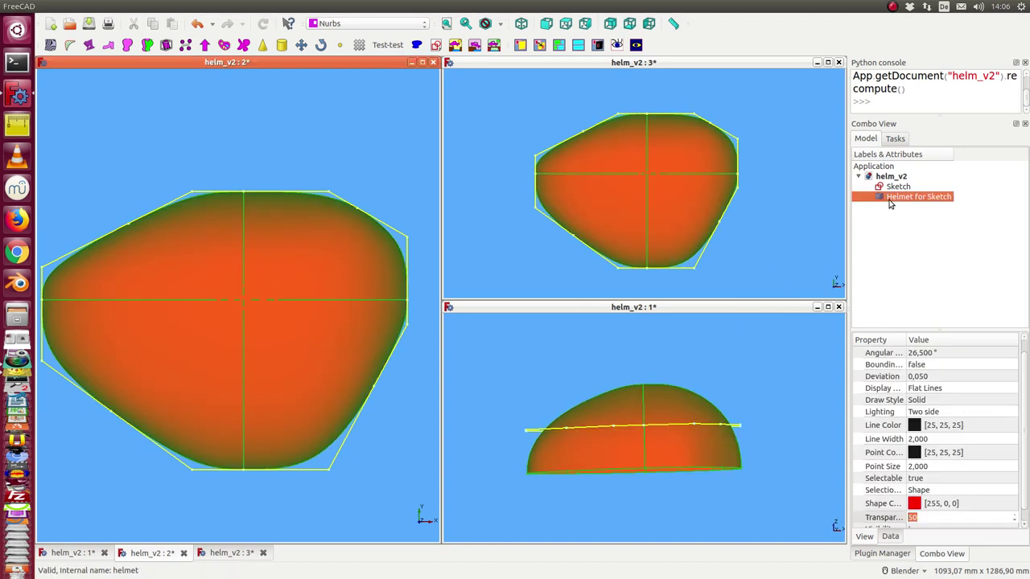
pyautogui.press('space')
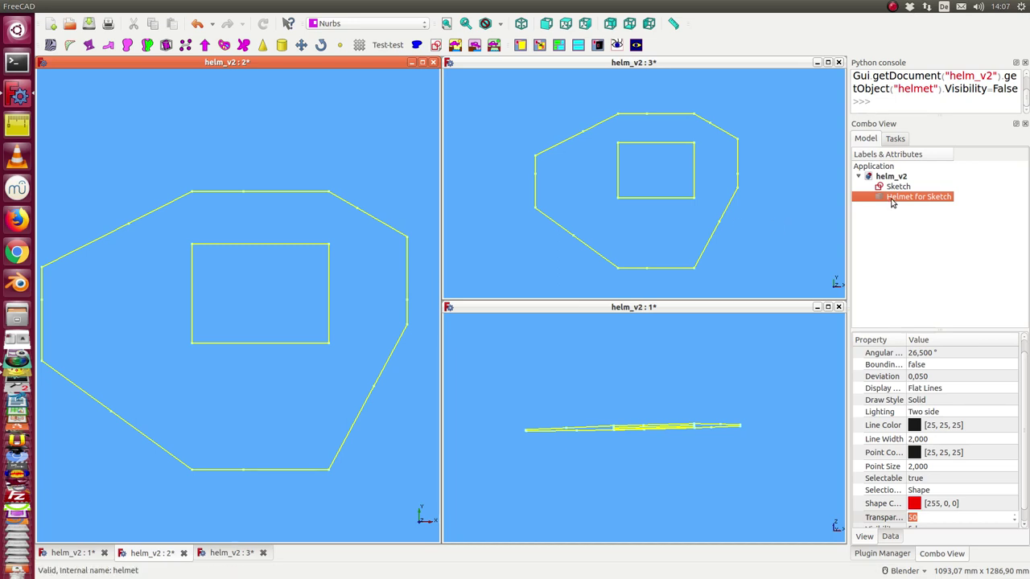
pyautogui.press('space')
# - Orbit the lower view to tilt the helmet and set its transparency to 50
pyautogui.click(501, 483)
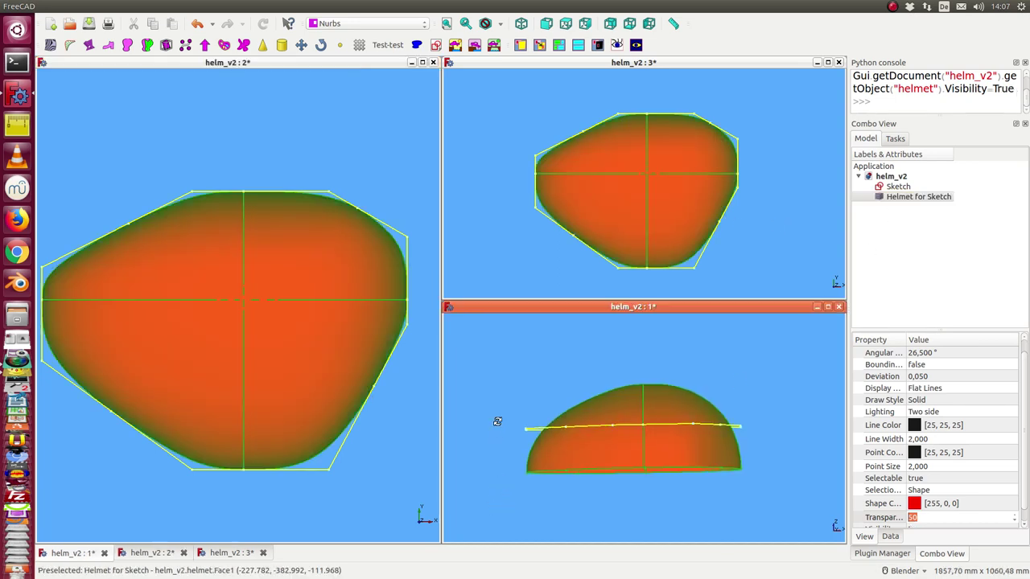
pyautogui.moveTo(500, 482); pyautogui.dragTo(597, 393, button='middle')
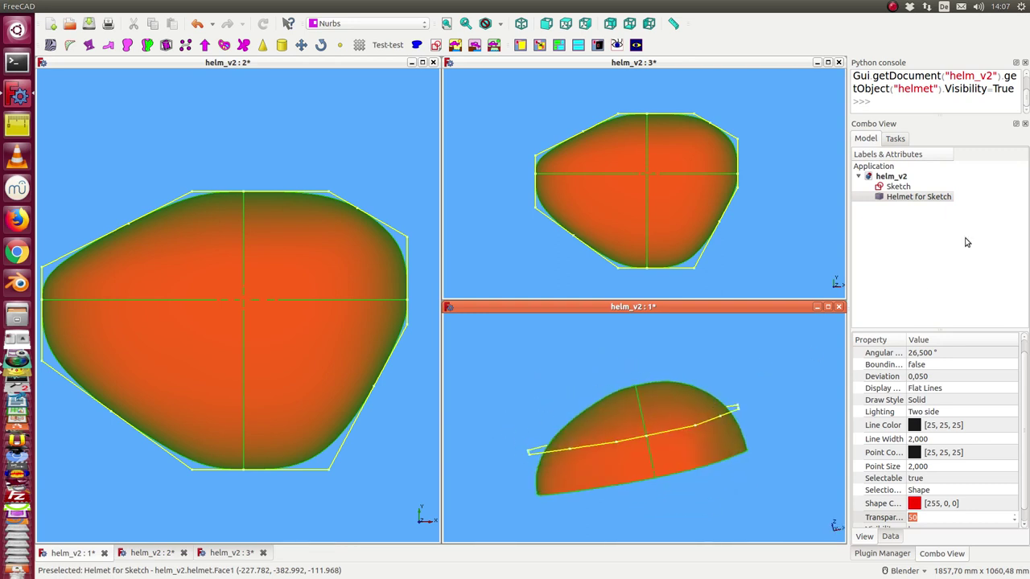
pyautogui.click(916, 518)
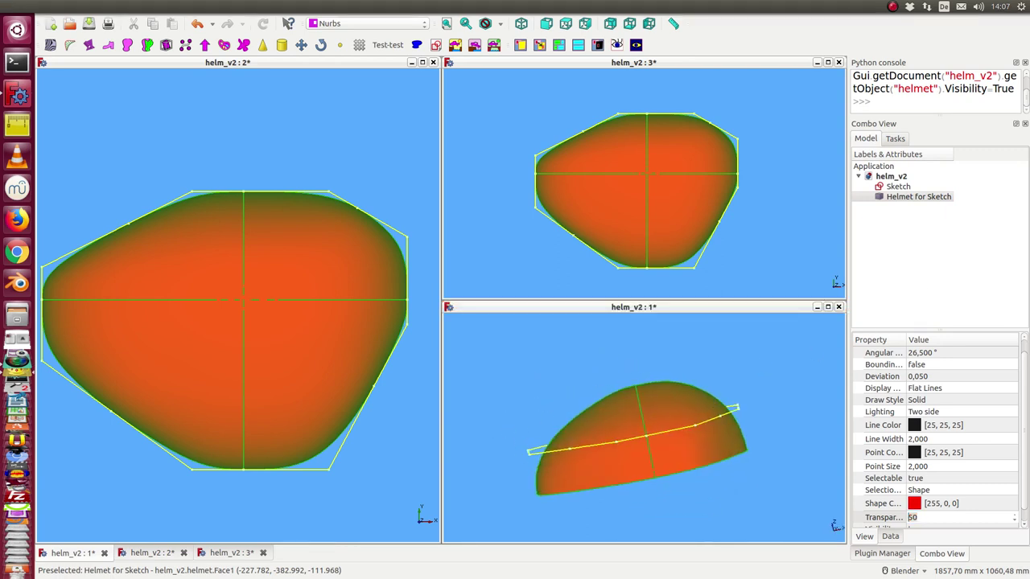
pyautogui.click(877, 101)
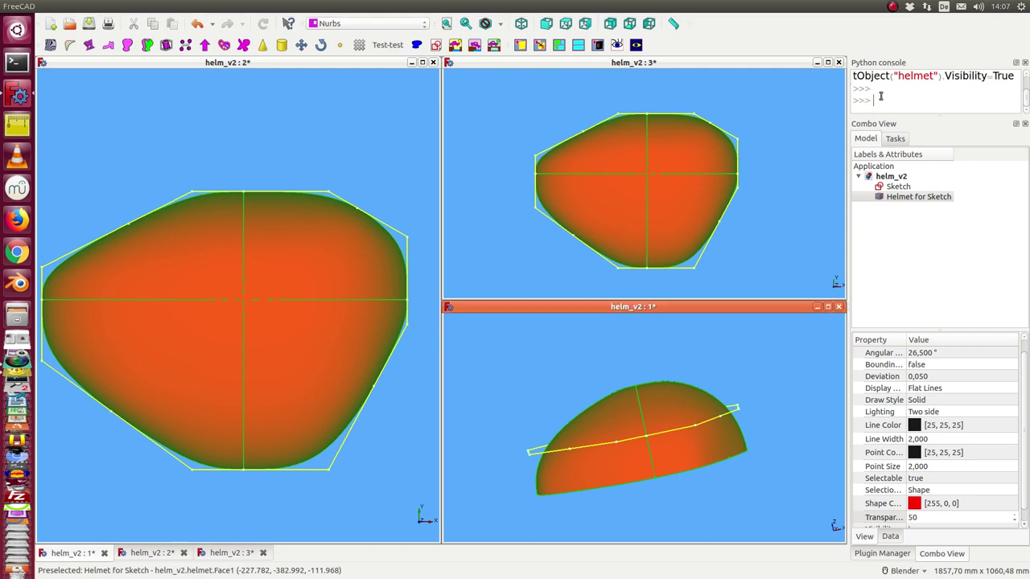
# - Hide the first helmet and create a new helmet surface from the sketch
pyautogui.click(925, 196)
pyautogui.press('space')
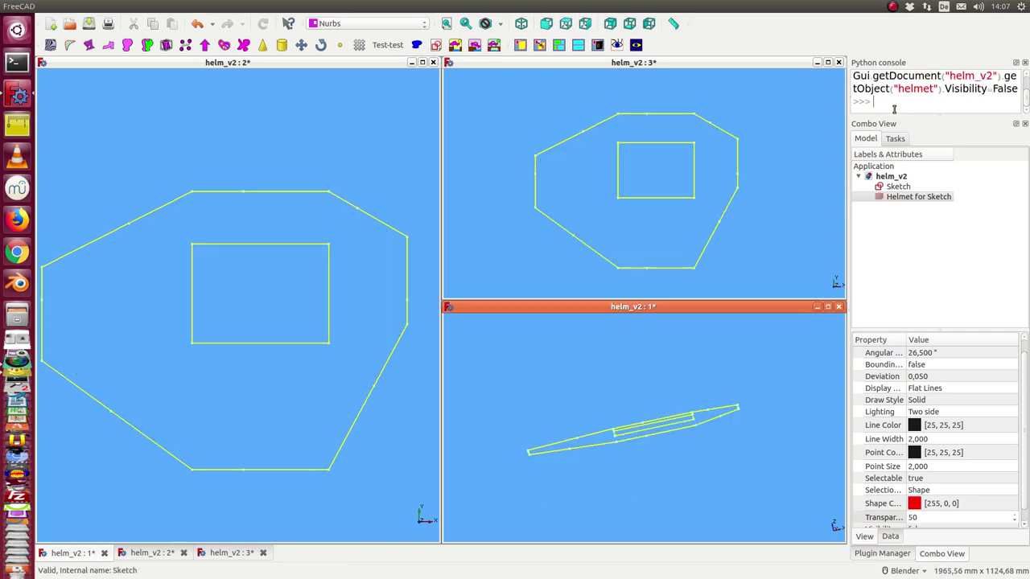
pyautogui.press('Return')
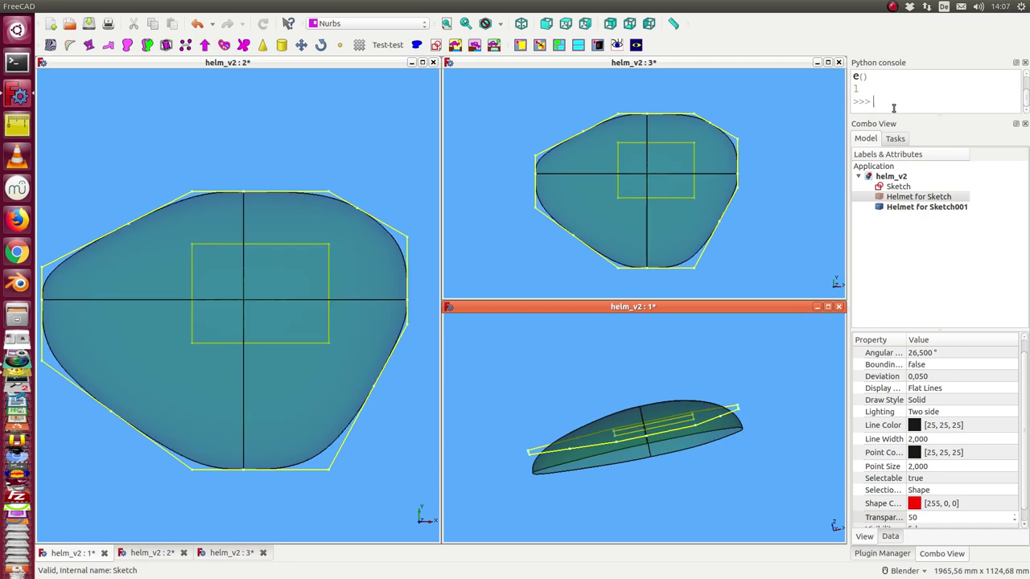
# - Switch the lower view to Front and select the new Helmet for Sketch001
pyautogui.click(535, 379)
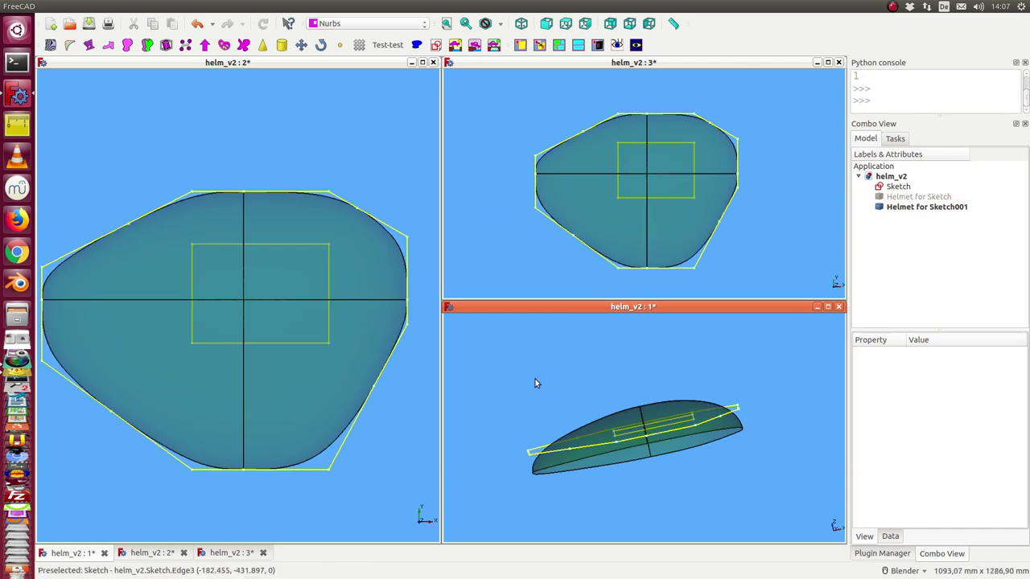
pyautogui.press('1')
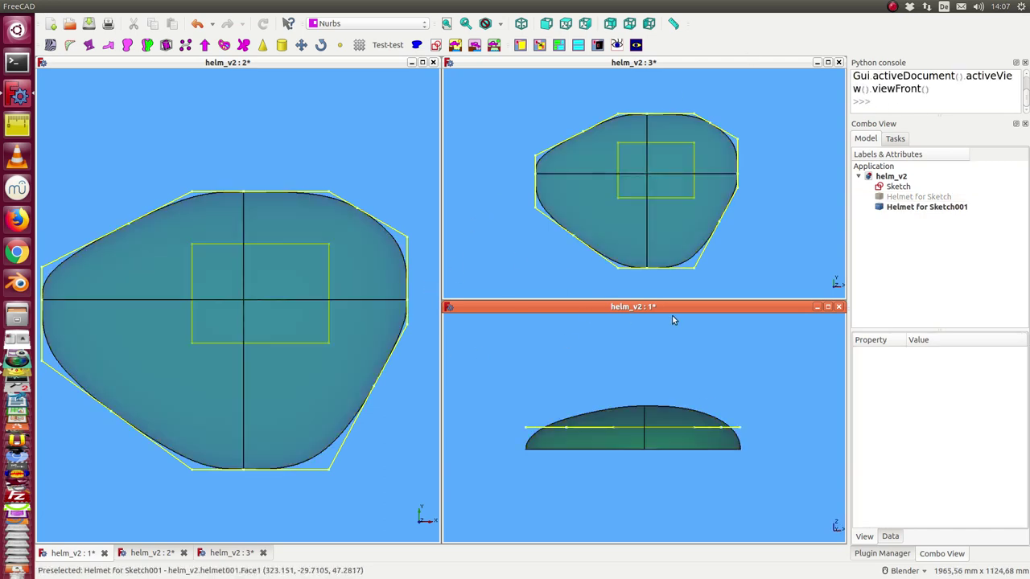
pyautogui.click(899, 207)
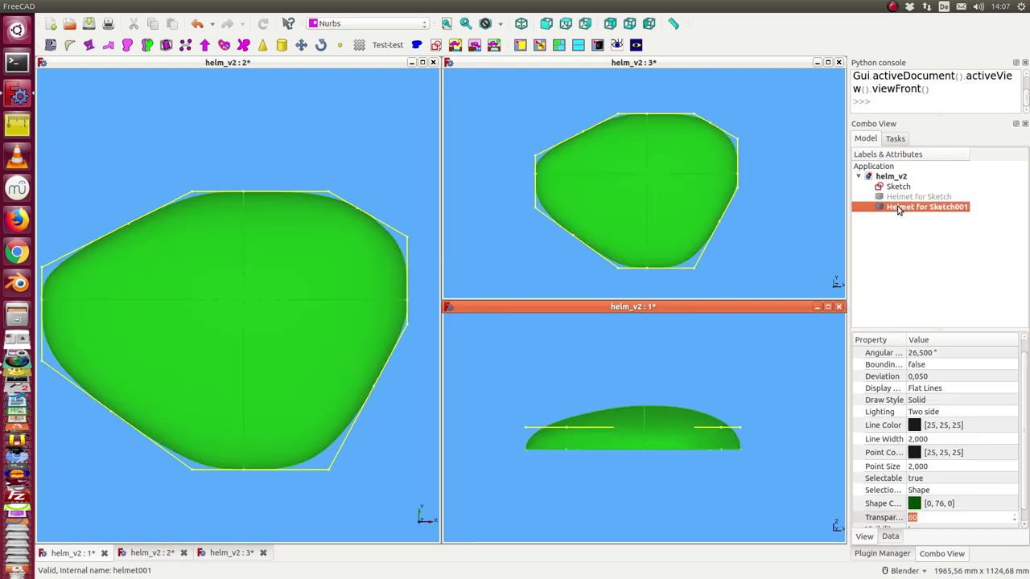
# - Show the first Helmet for Sketch again and change its height to 400
pyautogui.click(891, 537)
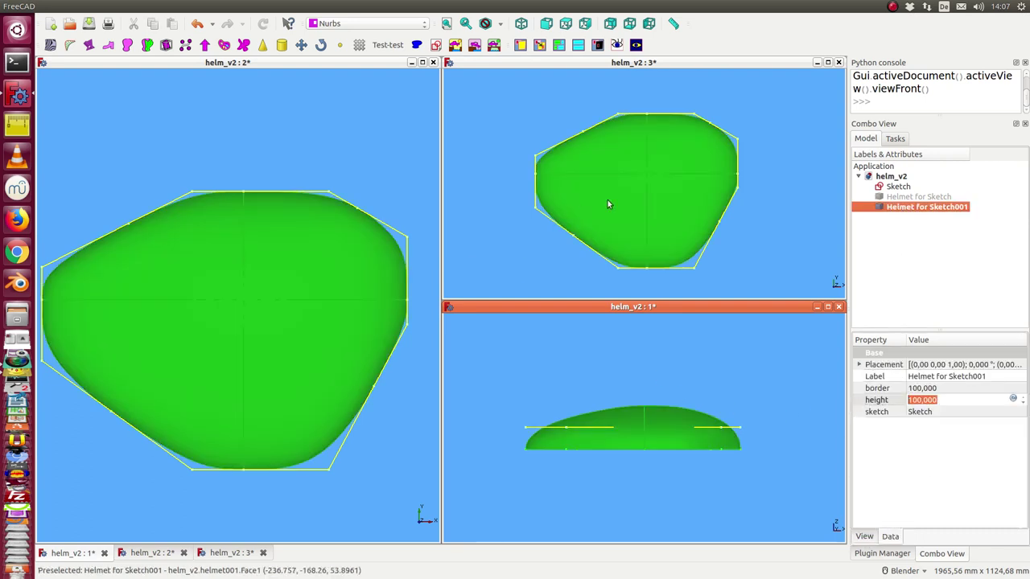
pyautogui.click(893, 198)
pyautogui.press('space')
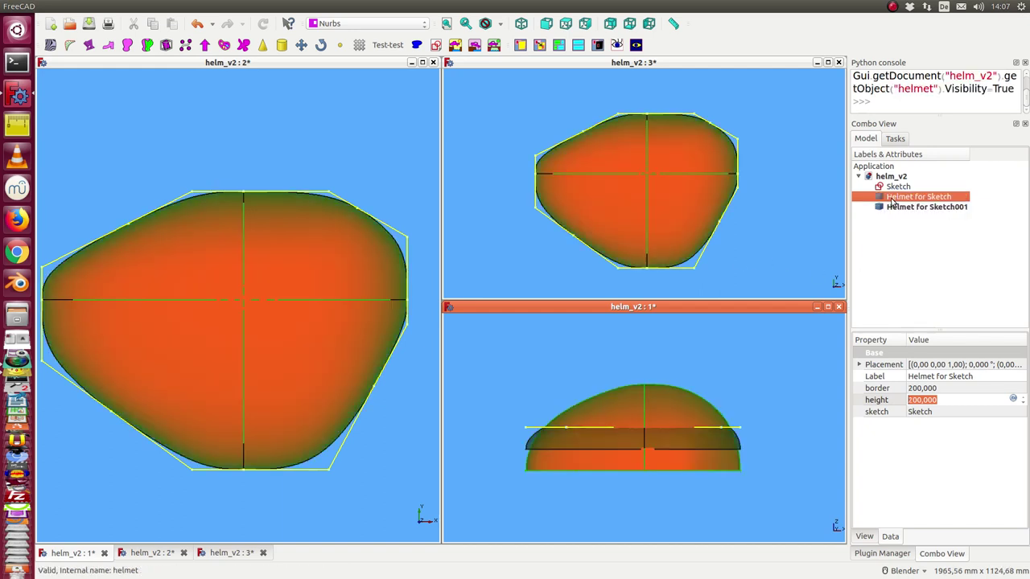
pyautogui.click(947, 400)
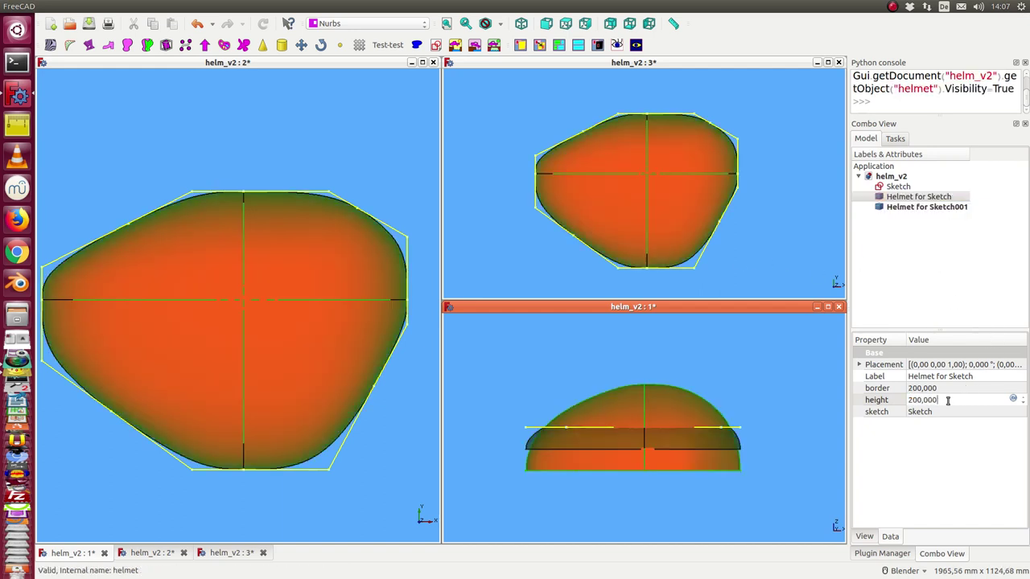
pyautogui.click(912, 400)
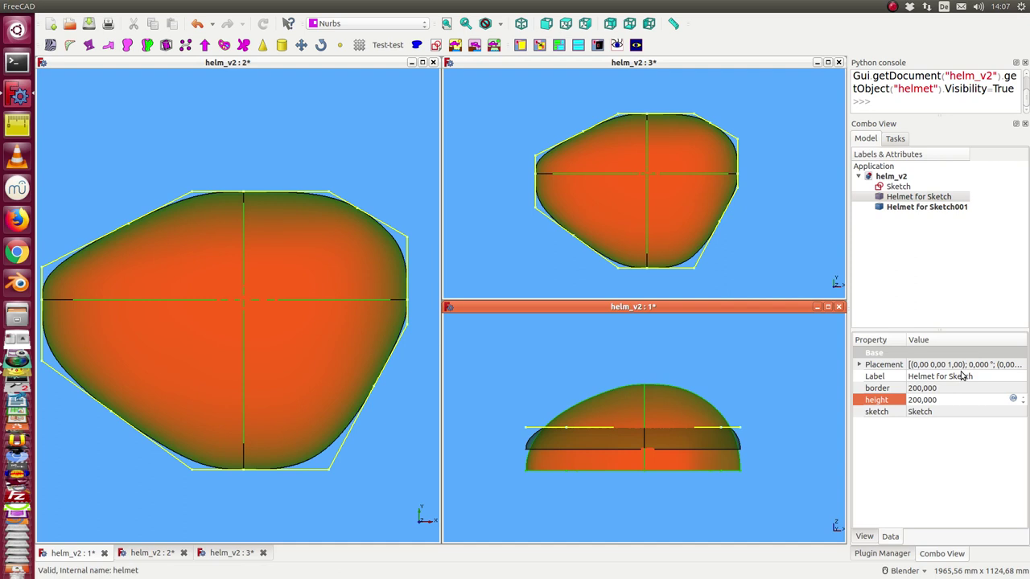
pyautogui.press('BackSpace')
pyautogui.write('4')
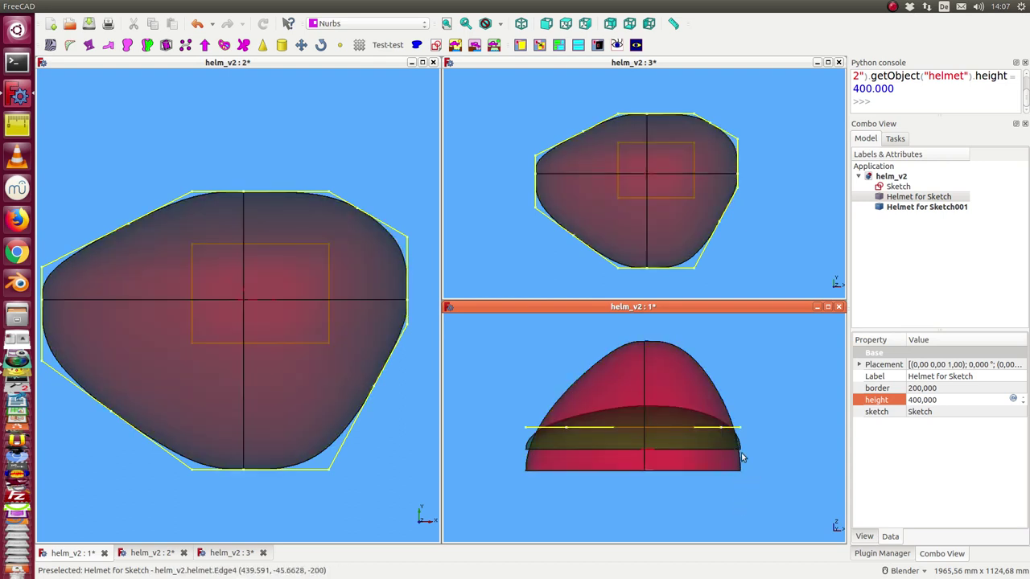
# - Set the border of Helmet for Sketch001 to 300
pyautogui.click(927, 388)
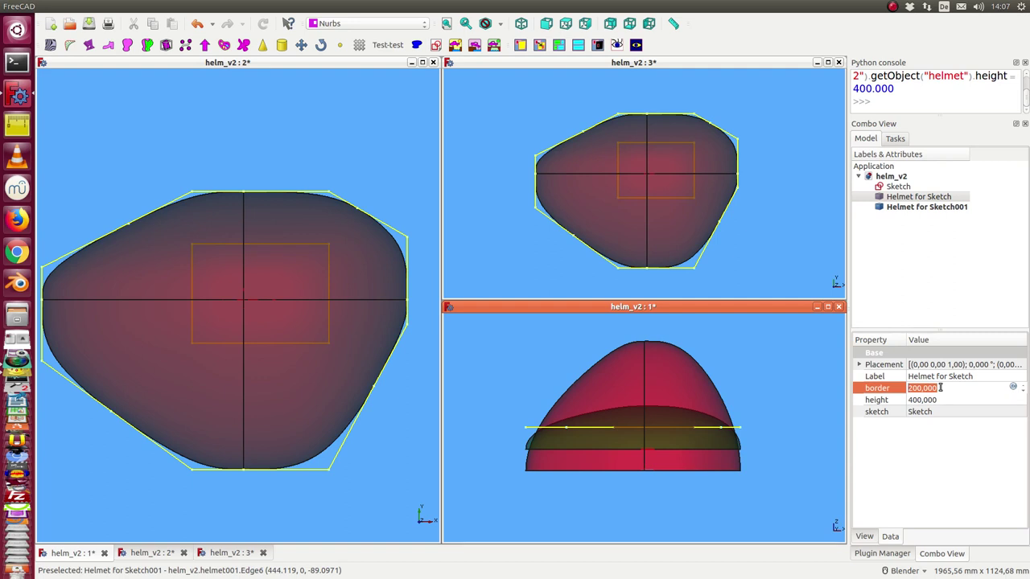
pyautogui.click(898, 207)
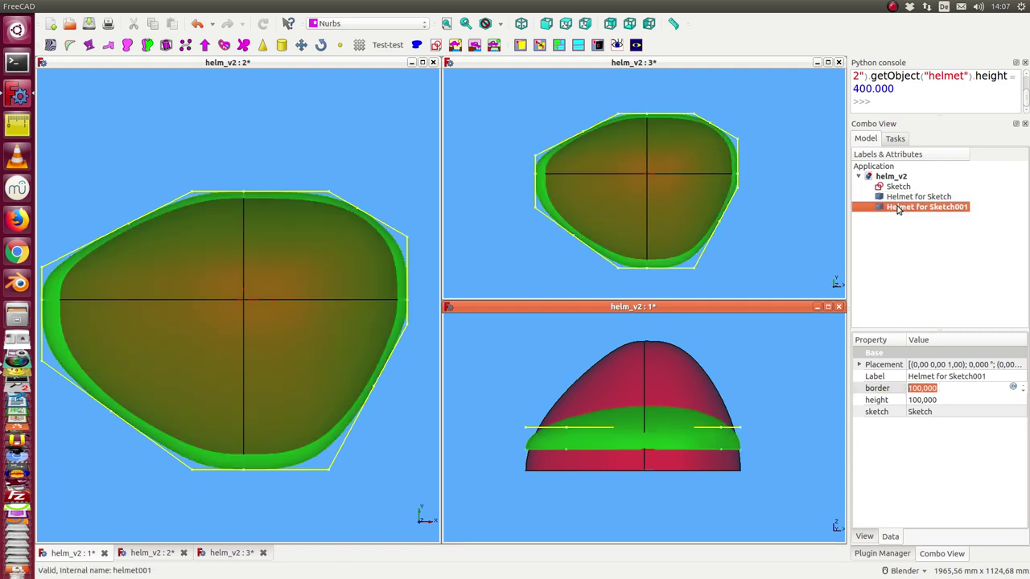
pyautogui.click(933, 400)
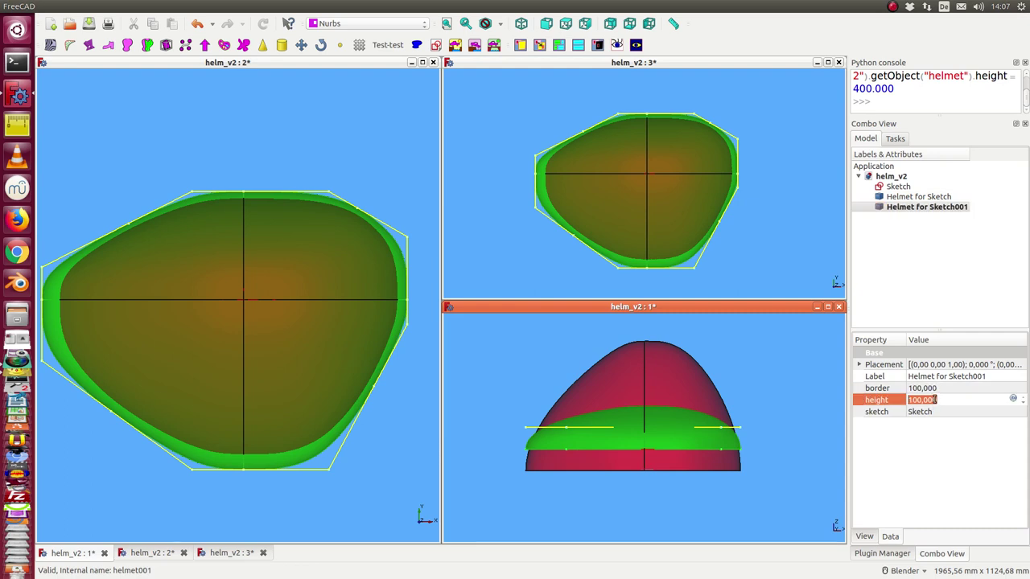
pyautogui.click(934, 390)
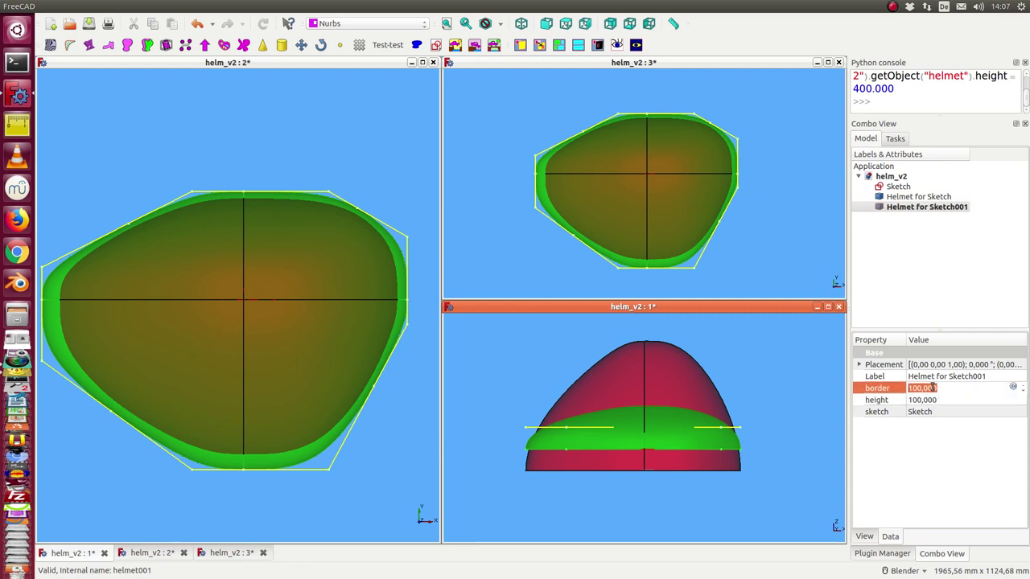
pyautogui.write('3')
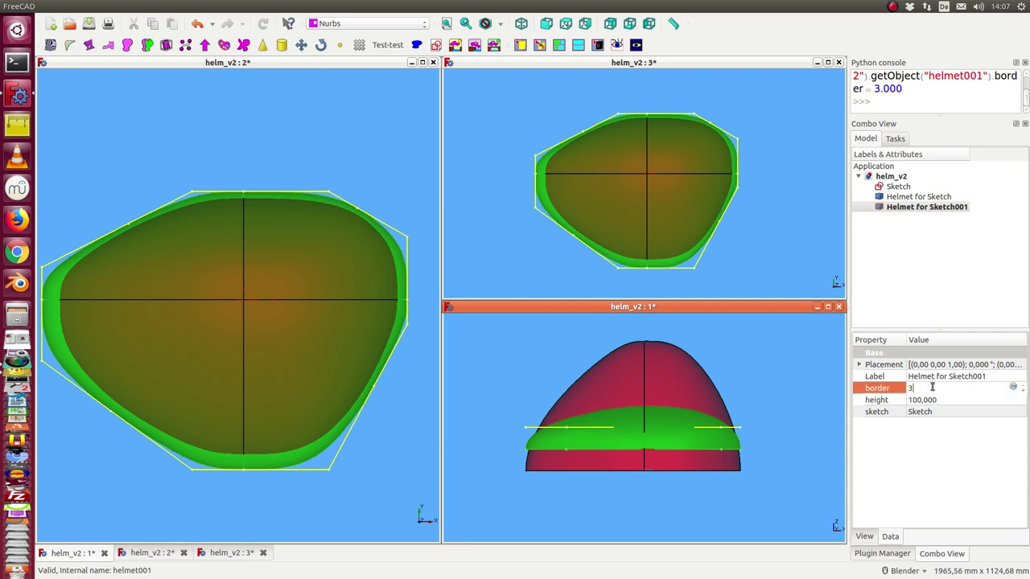
pyautogui.write('00')
pyautogui.press('Return')
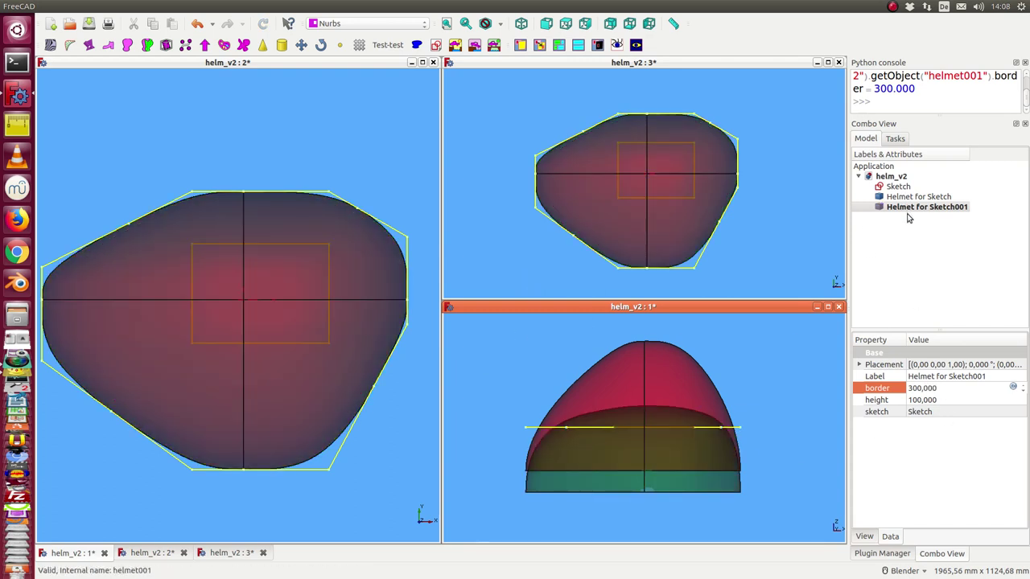
# - Hide Helmet for Sketch001, leaving the first helmet selected
pyautogui.click(907, 209)
pyautogui.press('space')
pyautogui.click(904, 198)
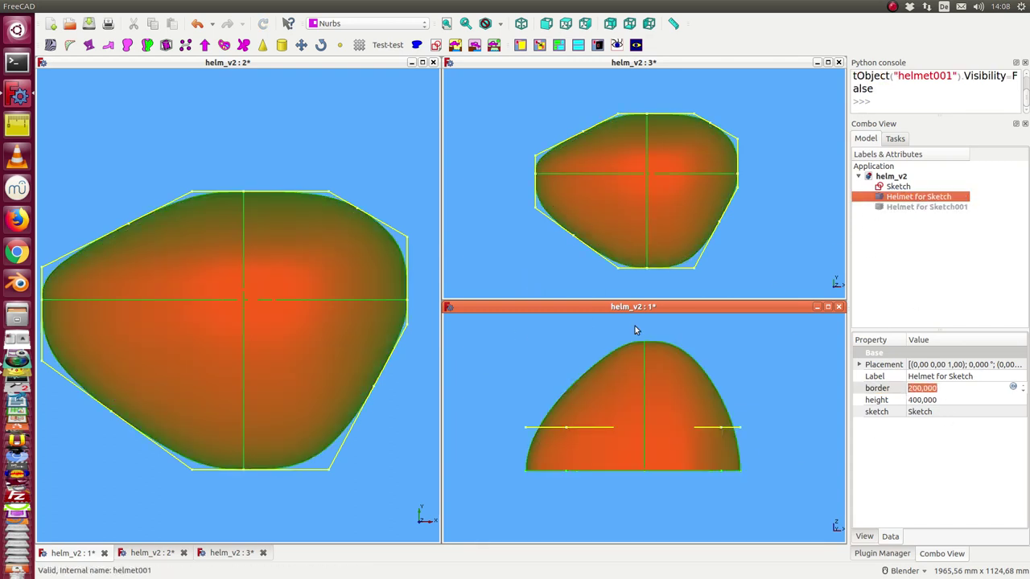
# - Open the helmet Sketch for editing
pyautogui.click(897, 185)
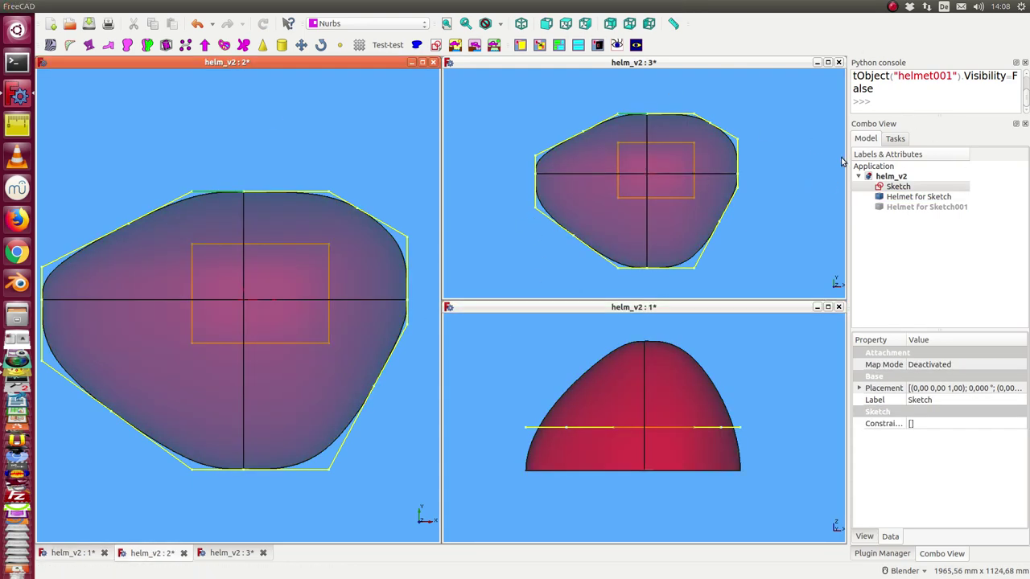
pyautogui.click(892, 186)
pyautogui.doubleClick(893, 186)
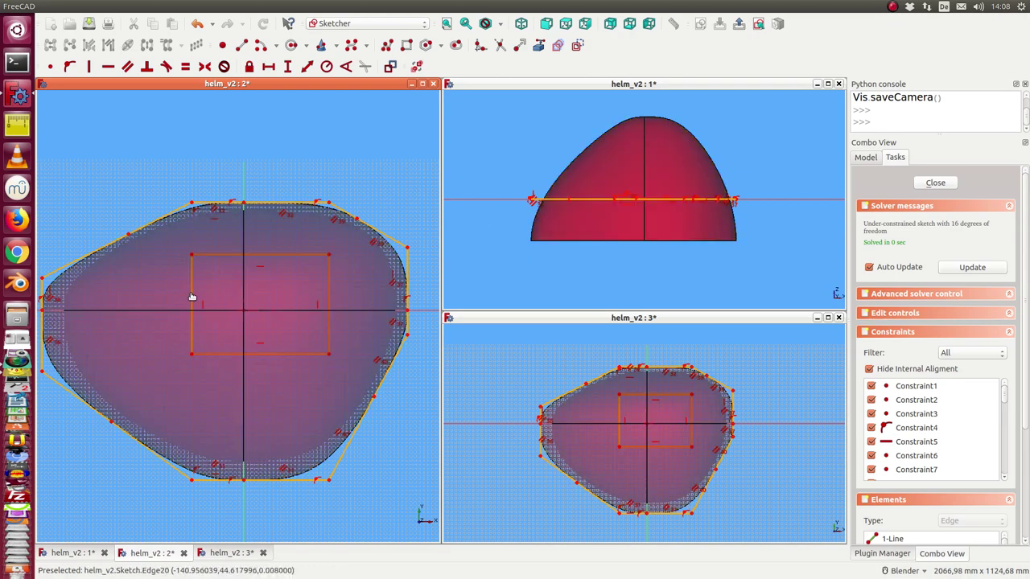
# - Drag the inner rectangle's edges until it becomes a narrow upright box
pyautogui.moveTo(192, 297); pyautogui.dragTo(127, 298)
pyautogui.moveTo(218, 354); pyautogui.dragTo(223, 397)
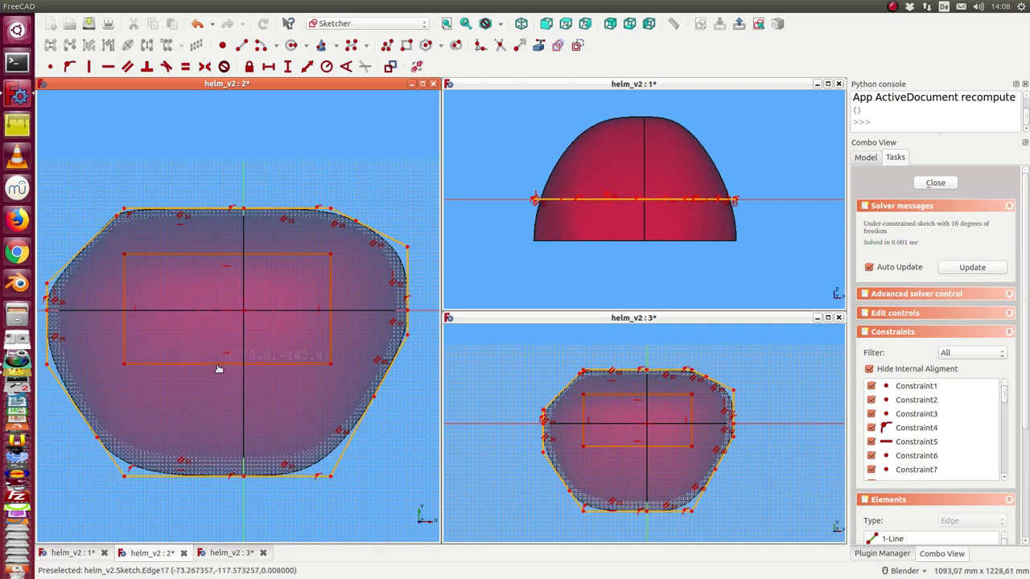
pyautogui.moveTo(273, 255); pyautogui.dragTo(282, 244)
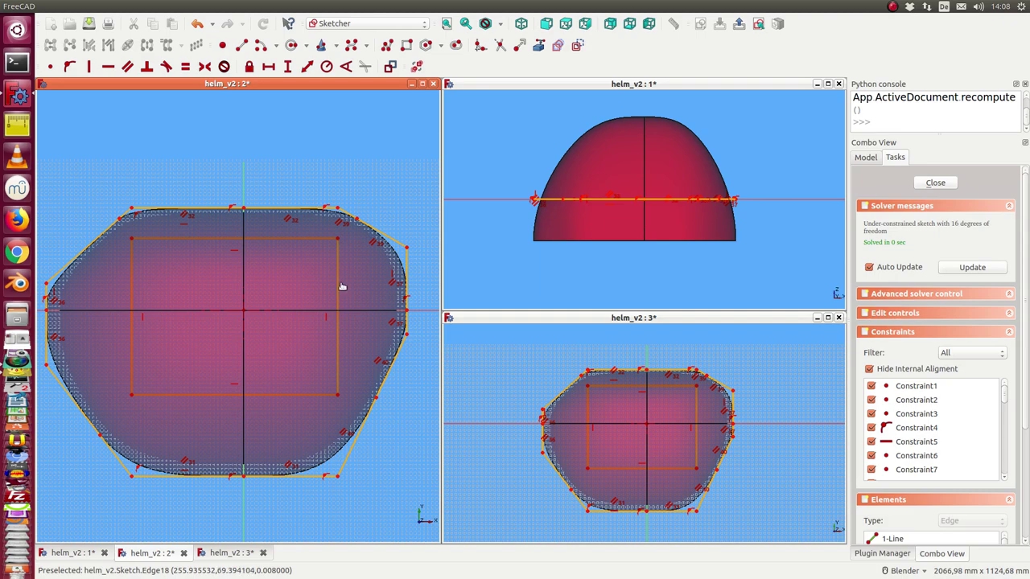
pyautogui.moveTo(339, 284); pyautogui.dragTo(361, 287)
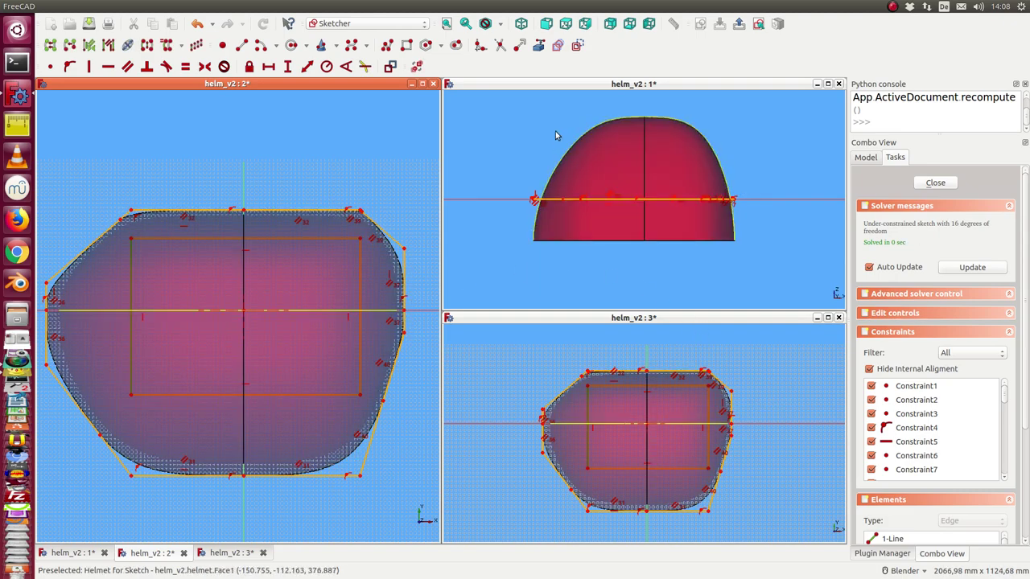
pyautogui.moveTo(360, 340); pyautogui.dragTo(274, 340)
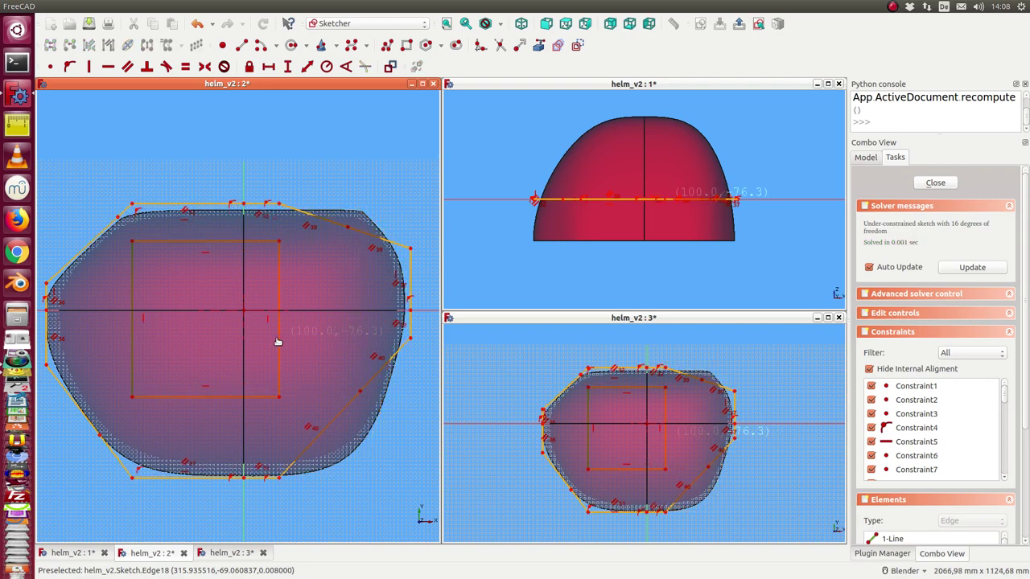
pyautogui.moveTo(136, 332); pyautogui.dragTo(202, 333)
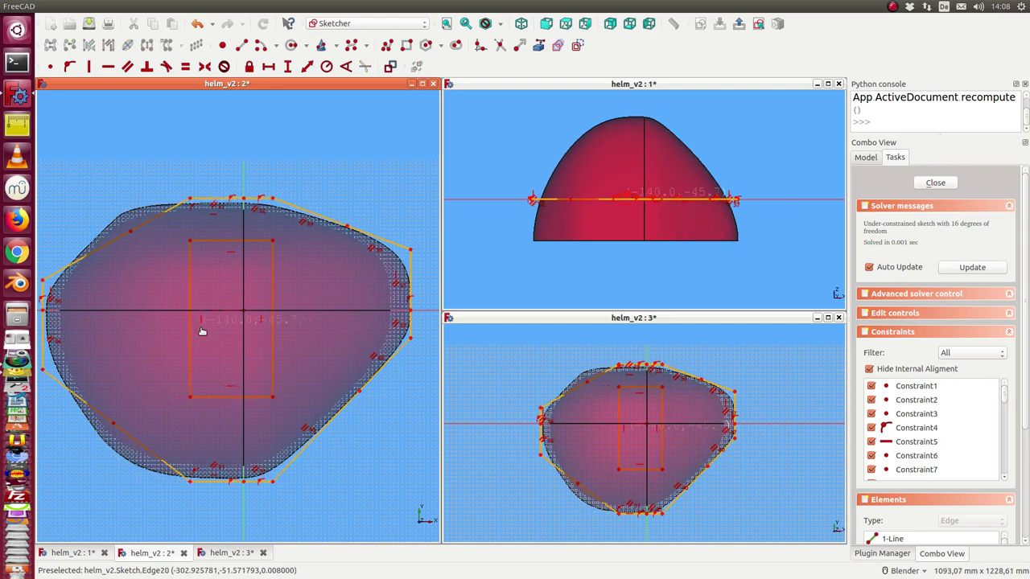
pyautogui.moveTo(236, 243); pyautogui.dragTo(228, 269)
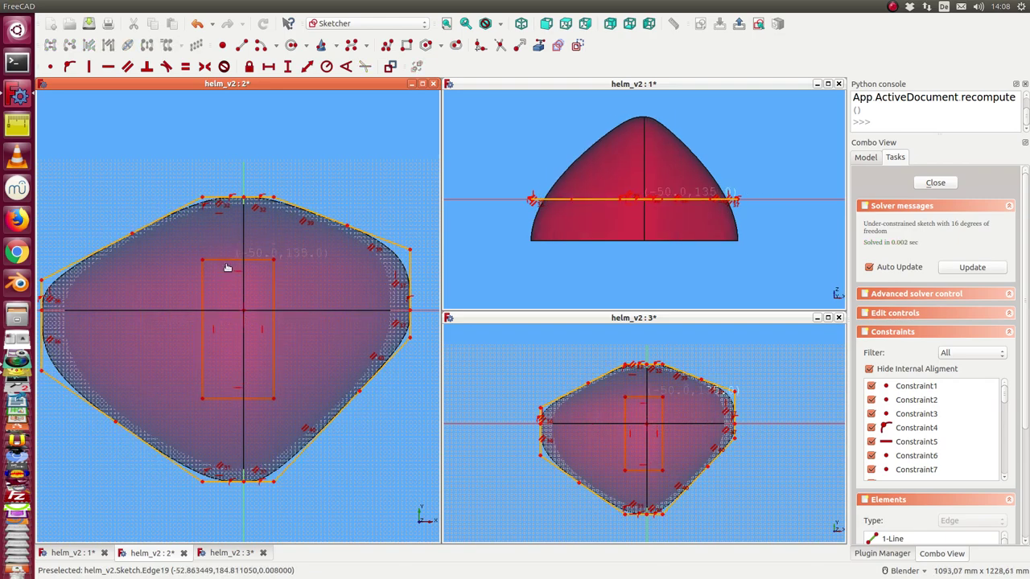
pyautogui.moveTo(221, 399); pyautogui.dragTo(222, 379)
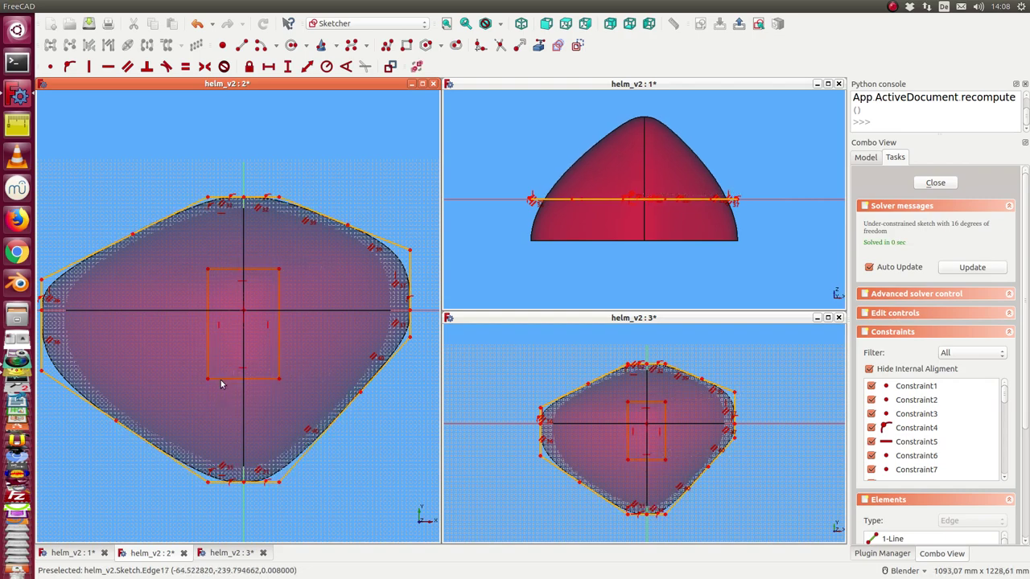
pyautogui.click(530, 345)
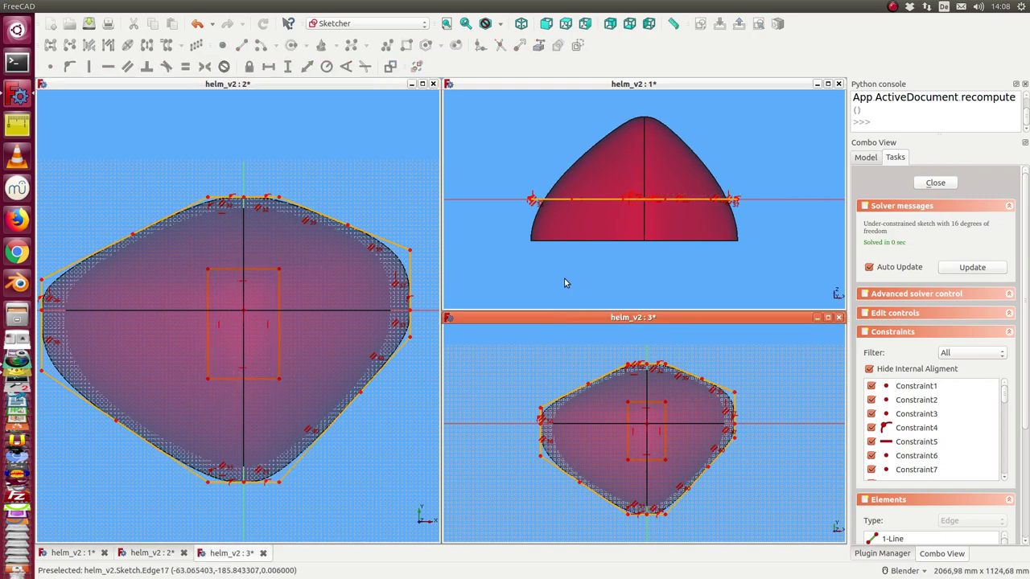
# - Move the outline's top-right, lower-right and left control points to broaden the helmet footprint
pyautogui.press('0')
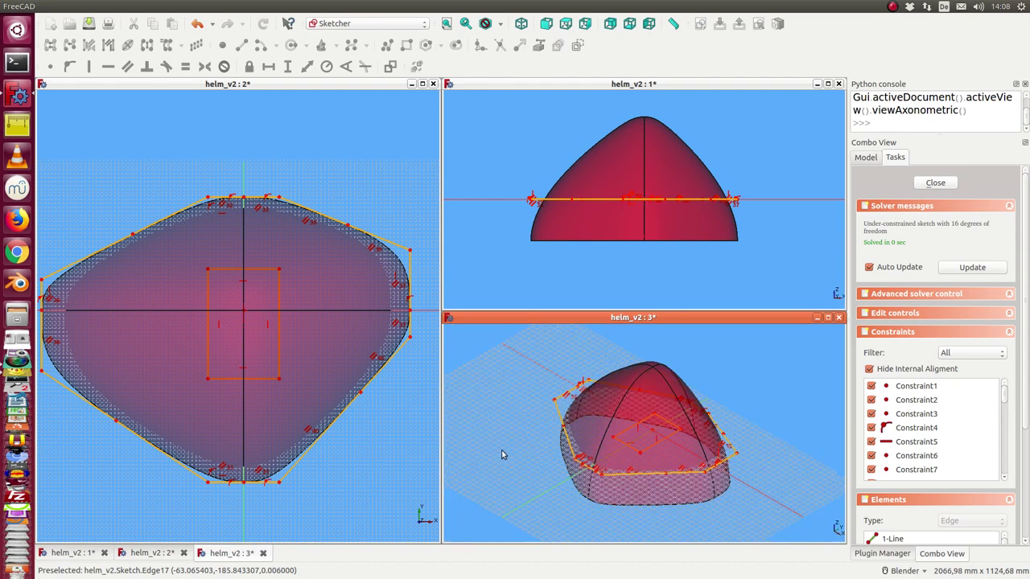
pyautogui.moveTo(502, 459); pyautogui.dragTo(530, 463, button='middle')
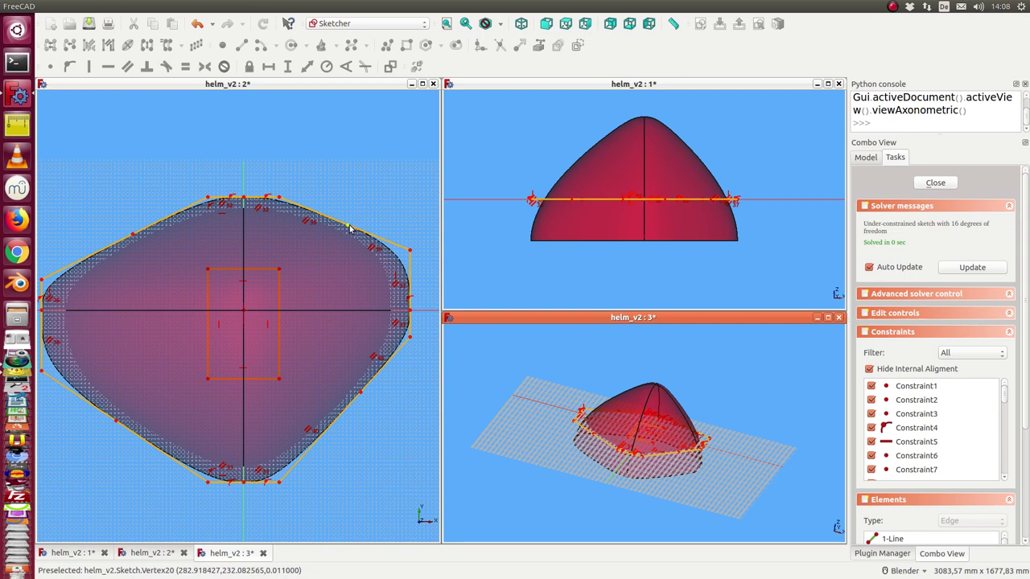
pyautogui.moveTo(279, 198); pyautogui.dragTo(279, 169)
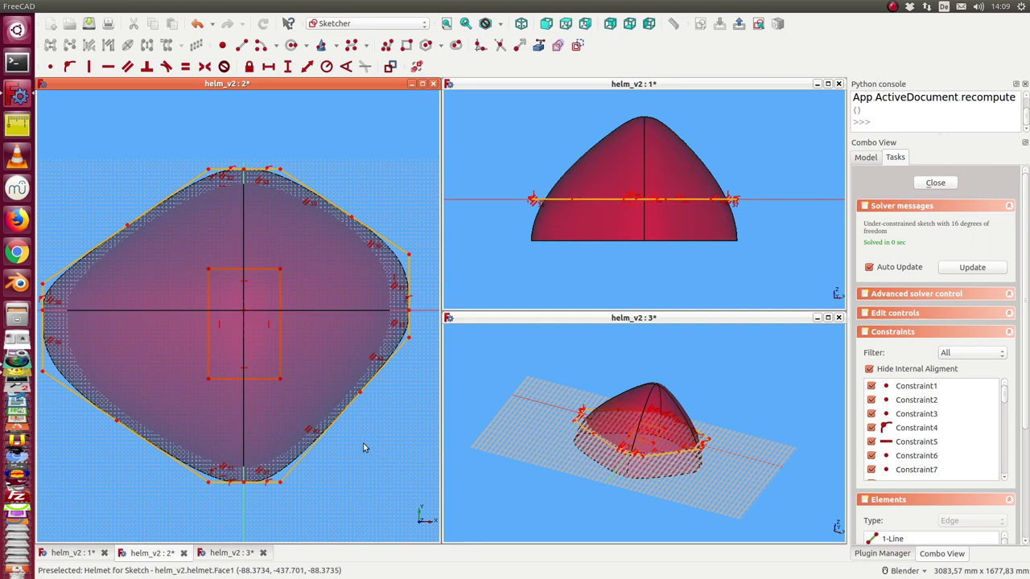
pyautogui.moveTo(367, 403)
pyautogui.mouseDown()
pyautogui.moveTo(346, 420)
pyautogui.moveTo(411, 357)
pyautogui.moveTo(430, 241)
pyautogui.mouseUp()
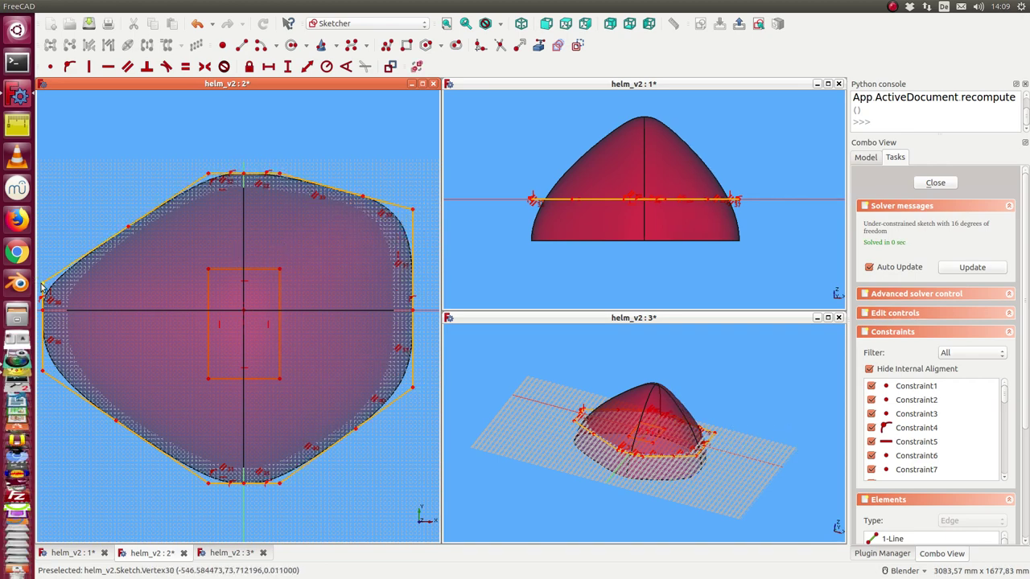
pyautogui.moveTo(42, 286); pyautogui.dragTo(57, 236)
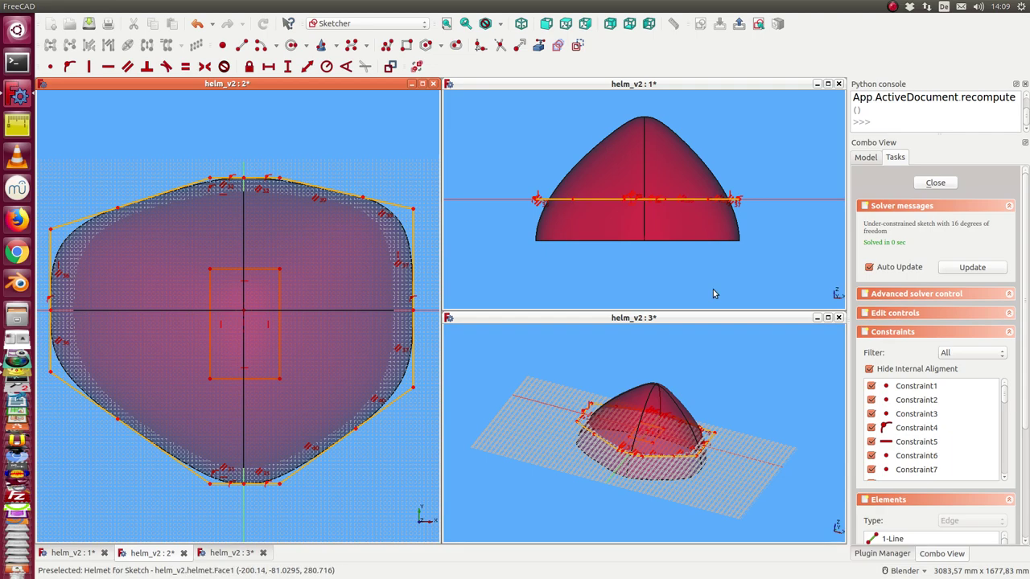
pyautogui.moveTo(505, 257); pyautogui.dragTo(929, 183, button='middle')
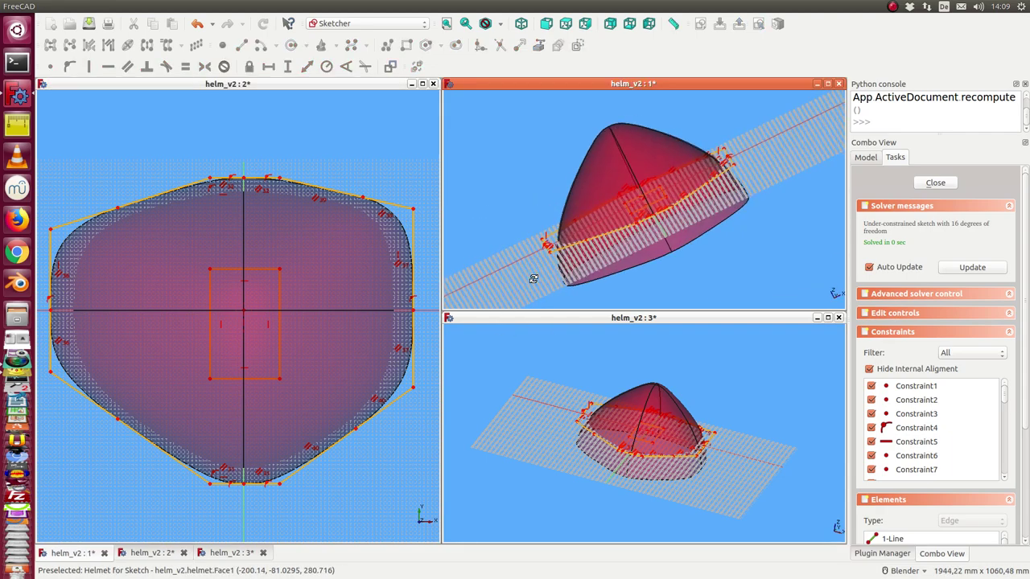
# - Close the sketch, view from the top, and show Helmet for Sketch001 with its border property
pyautogui.click(929, 183)
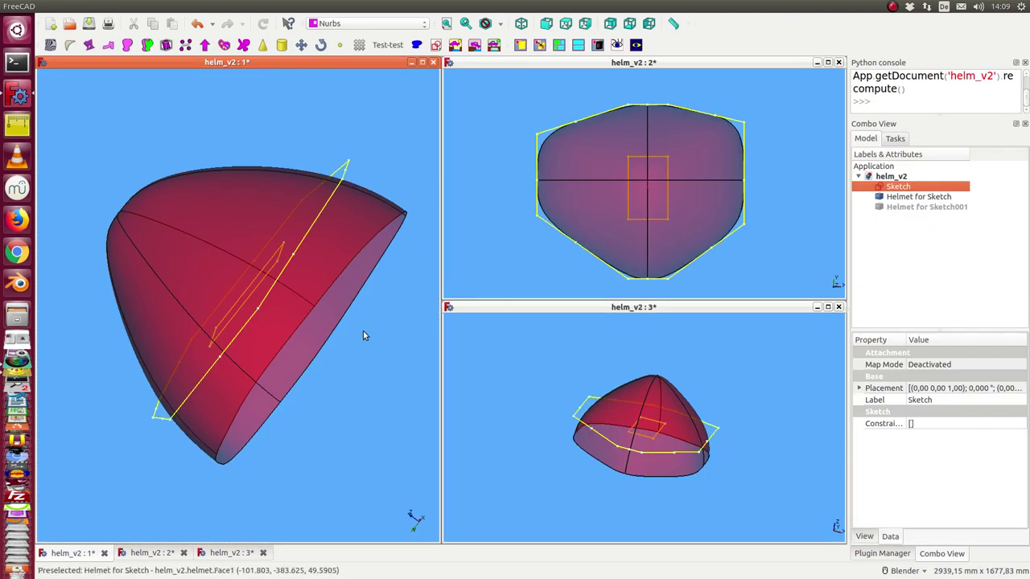
pyautogui.moveTo(363, 331)
pyautogui.mouseDown(button='middle')
pyautogui.moveTo(148, 182)
pyautogui.moveTo(265, 146)
pyautogui.moveTo(277, 264)
pyautogui.moveTo(242, 273)
pyautogui.mouseUp(button='middle')
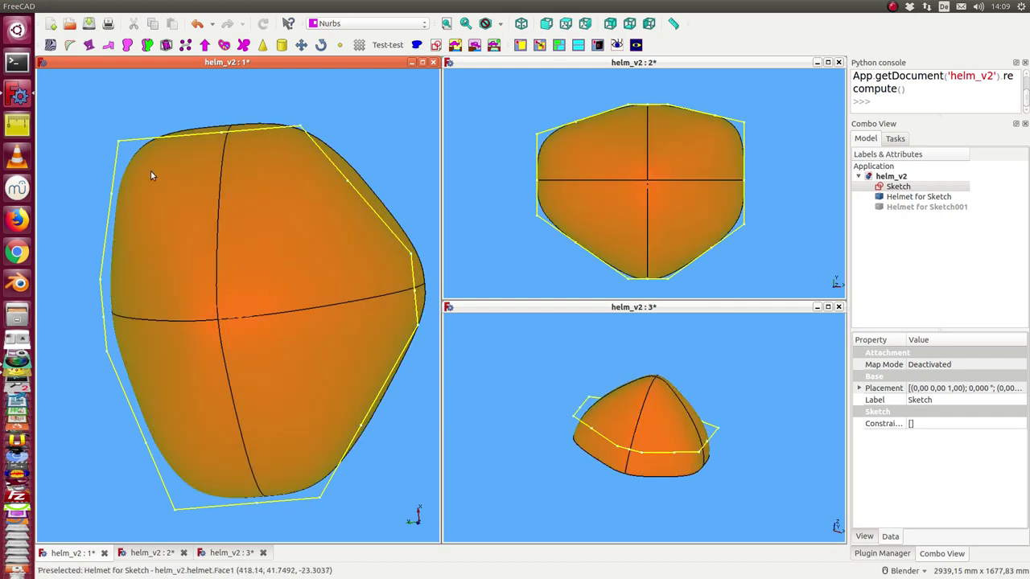
pyautogui.press('2')
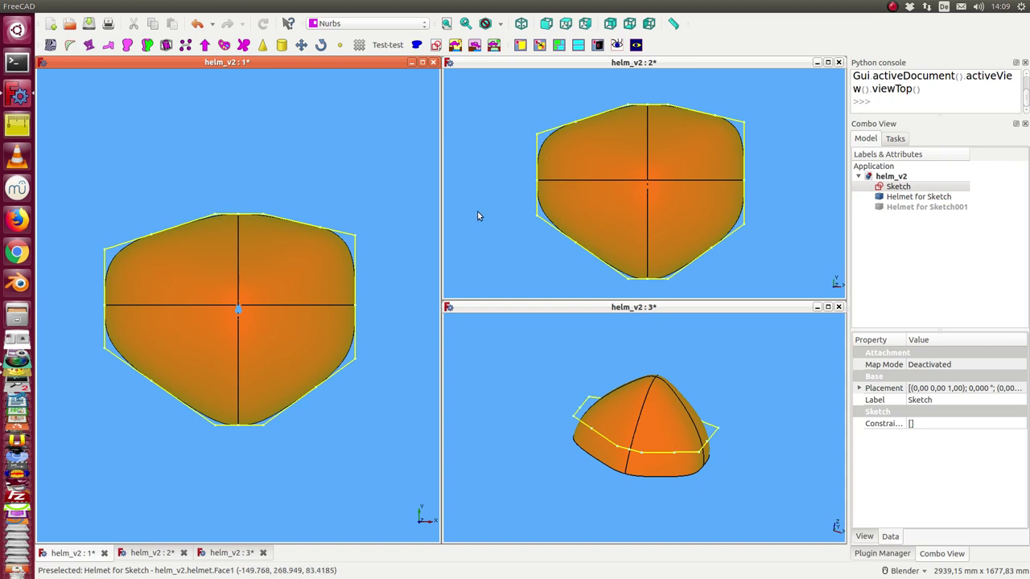
pyautogui.click(925, 206)
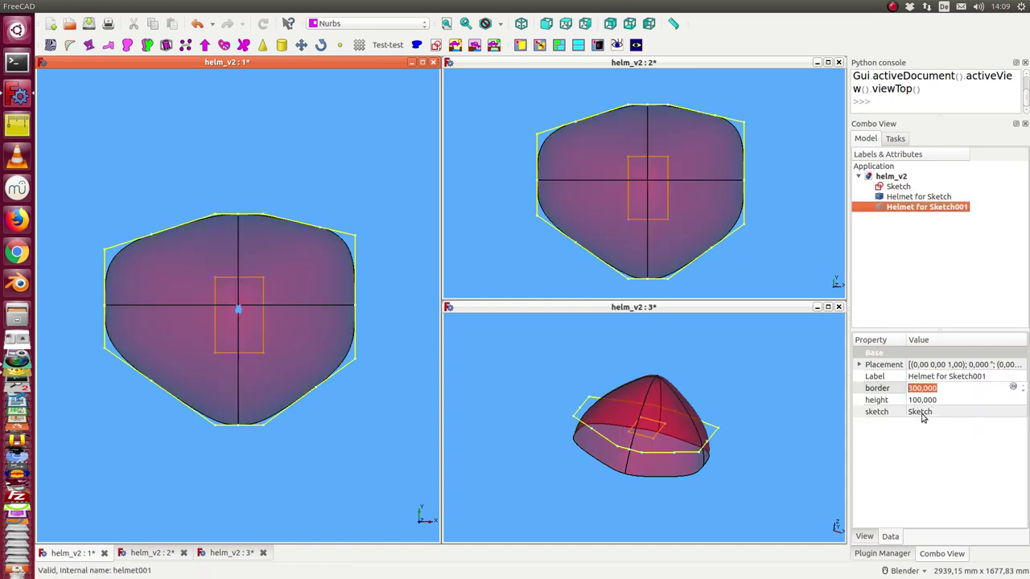
pyautogui.moveTo(515, 448); pyautogui.dragTo(708, 475, button='middle')
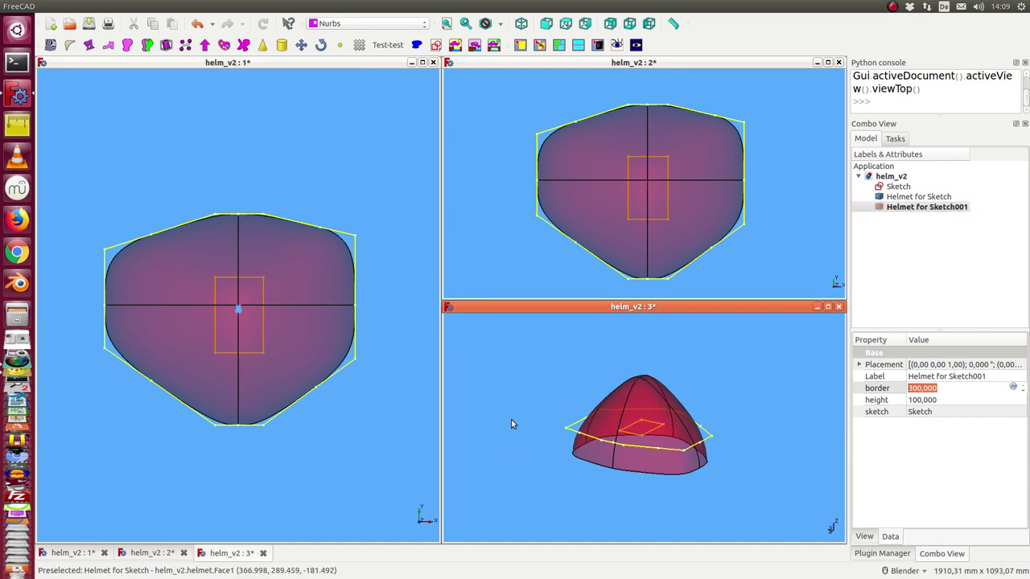
pyautogui.moveTo(510, 426); pyautogui.dragTo(563, 460, button='middle')
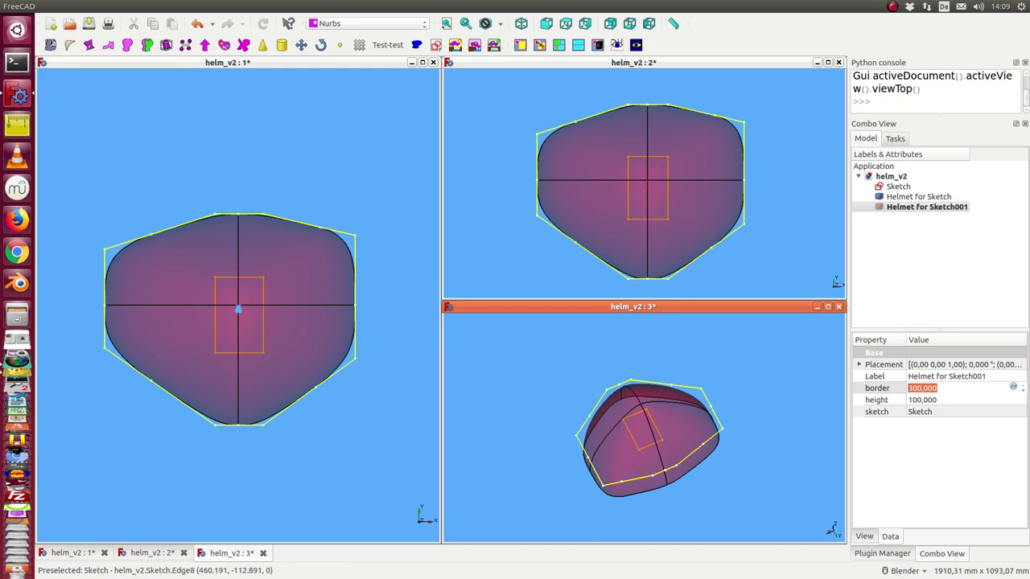
pyautogui.click(909, 387)
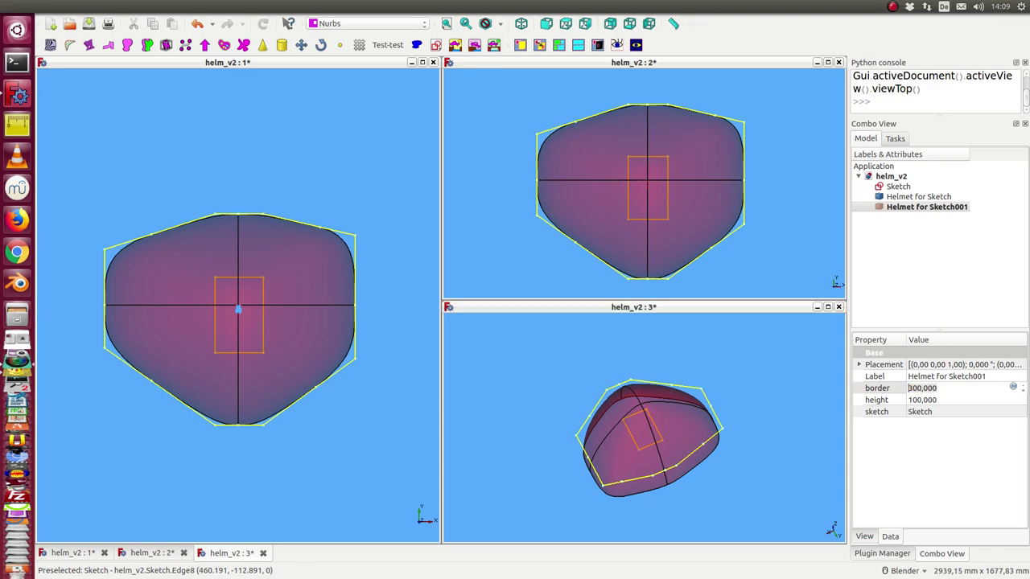